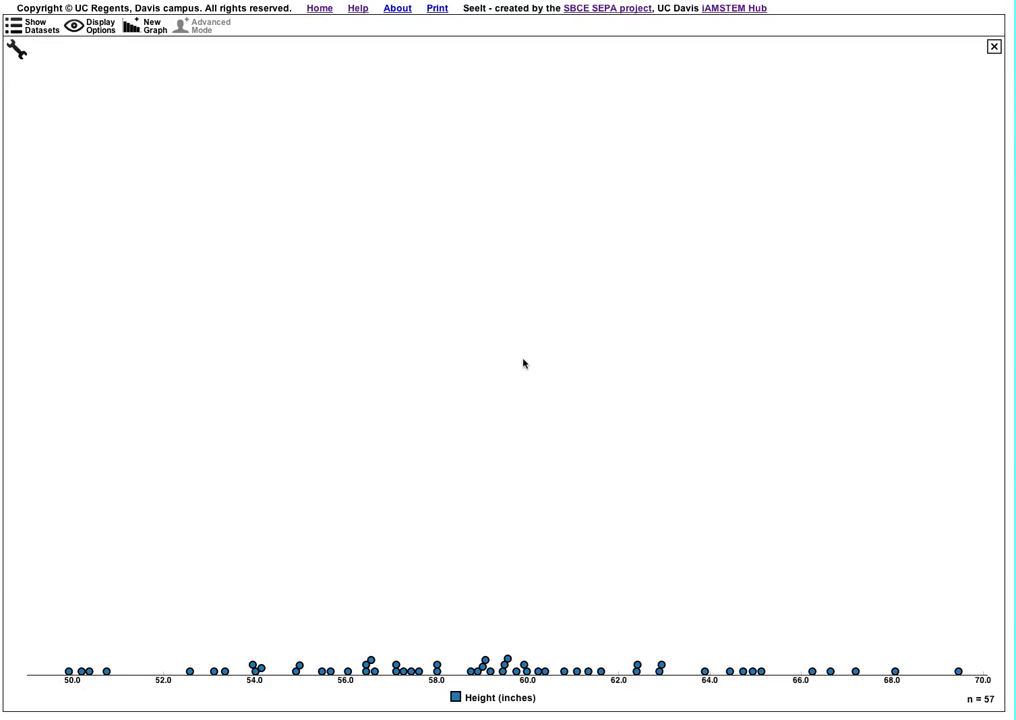
- Enable Make Your Own Groups for the height plot and place two dividers at about 53.1 and 56.5 inches
{"action": "left_click", "coordinate": [17, 48]}
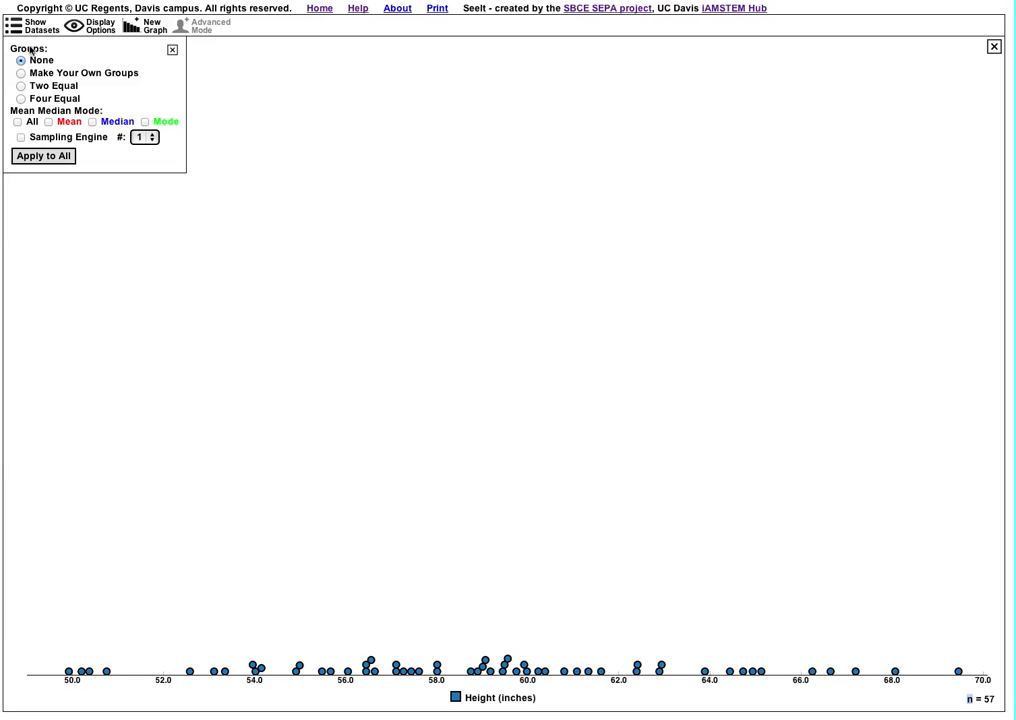
{"action": "left_click", "coordinate": [20, 74]}
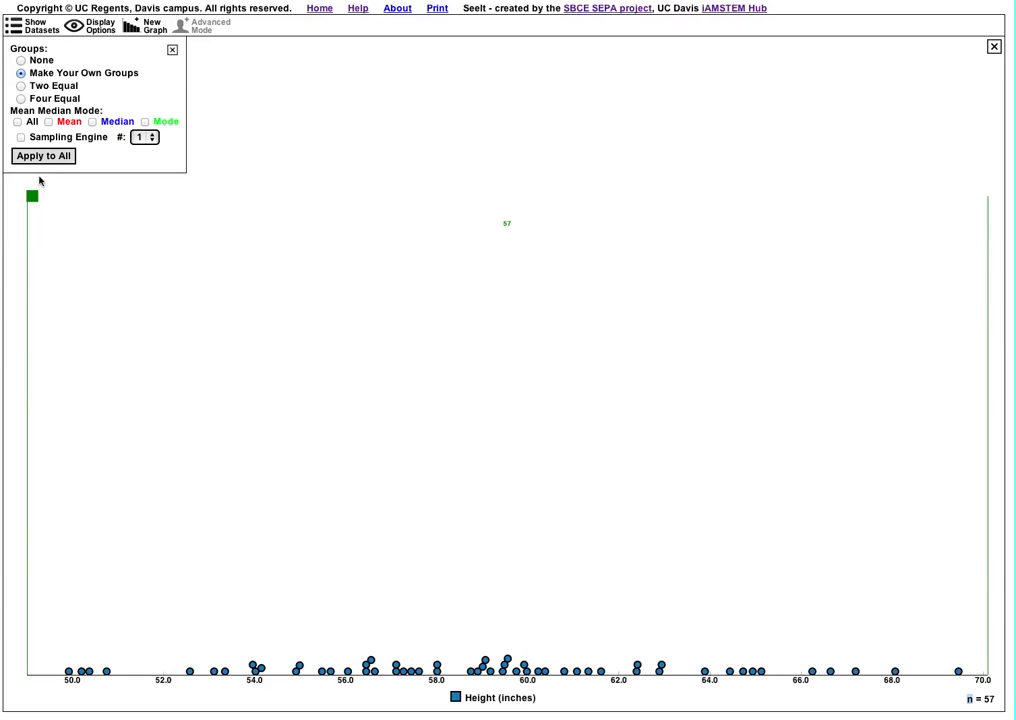
{"action": "left_click_drag", "start_coordinate": [32, 196], "coordinate": [214, 203]}
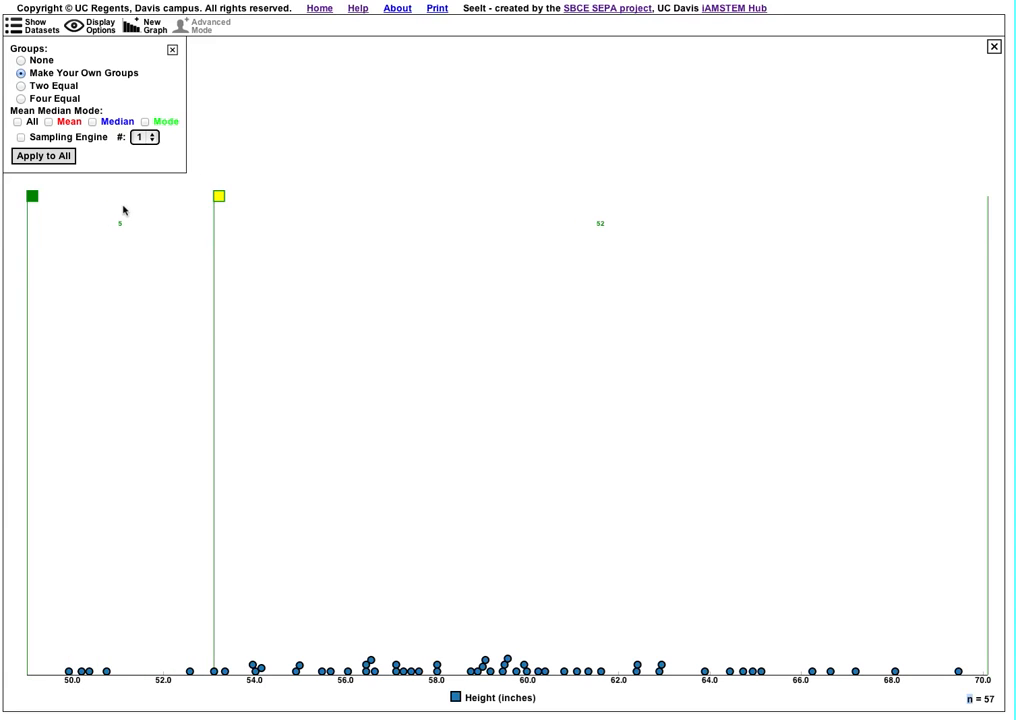
{"action": "left_click_drag", "start_coordinate": [32, 196], "coordinate": [370, 196]}
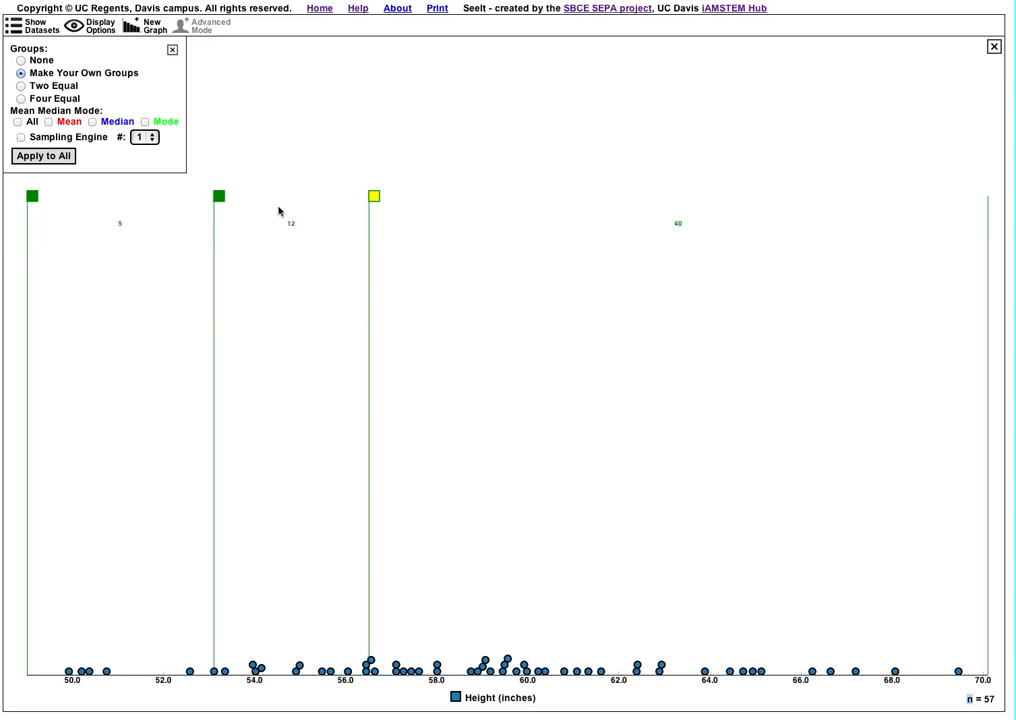
- Move the 53.1-inch group divider to about 61.5 inches and delete the divider at 56.5 inches
{"action": "left_click_drag", "start_coordinate": [219, 196], "coordinate": [603, 200]}
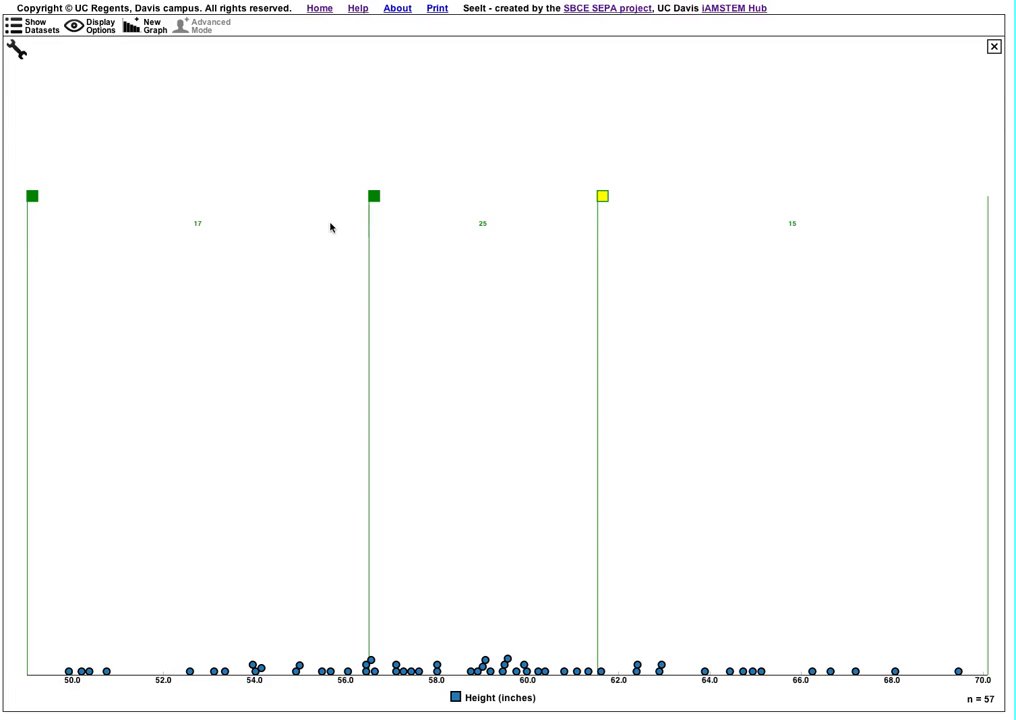
{"action": "left_click", "coordinate": [373, 197]}
{"action": "key", "text": "Delete"}
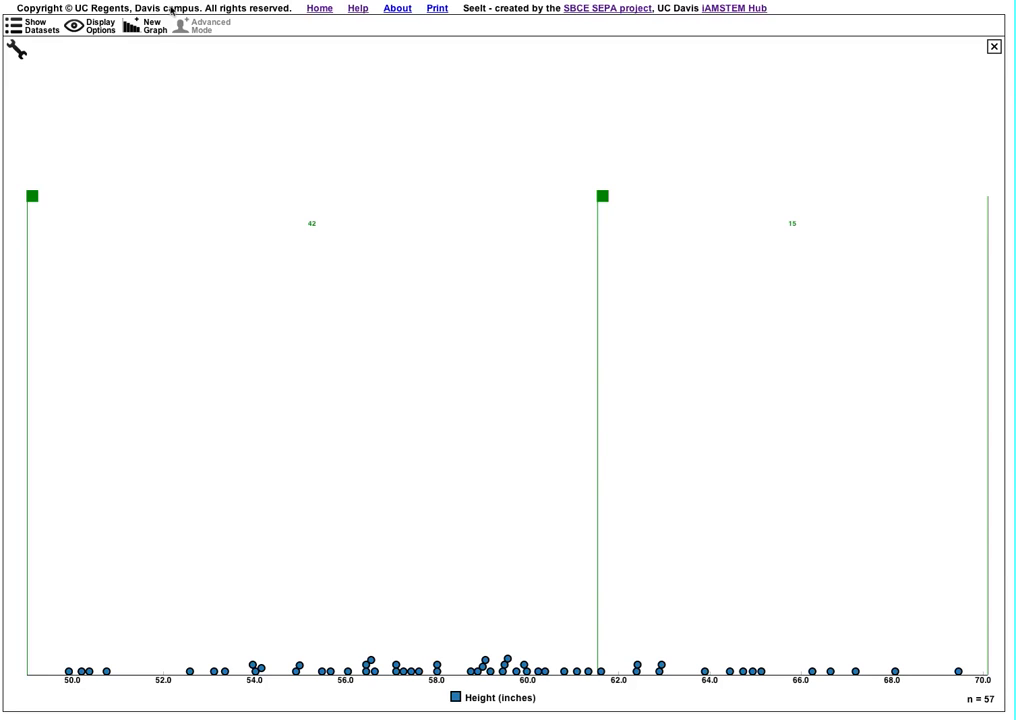
- Try the Two Equal and Four Equal groupings on the height plot, and reset the grouping to None
{"action": "left_click", "coordinate": [15, 47]}
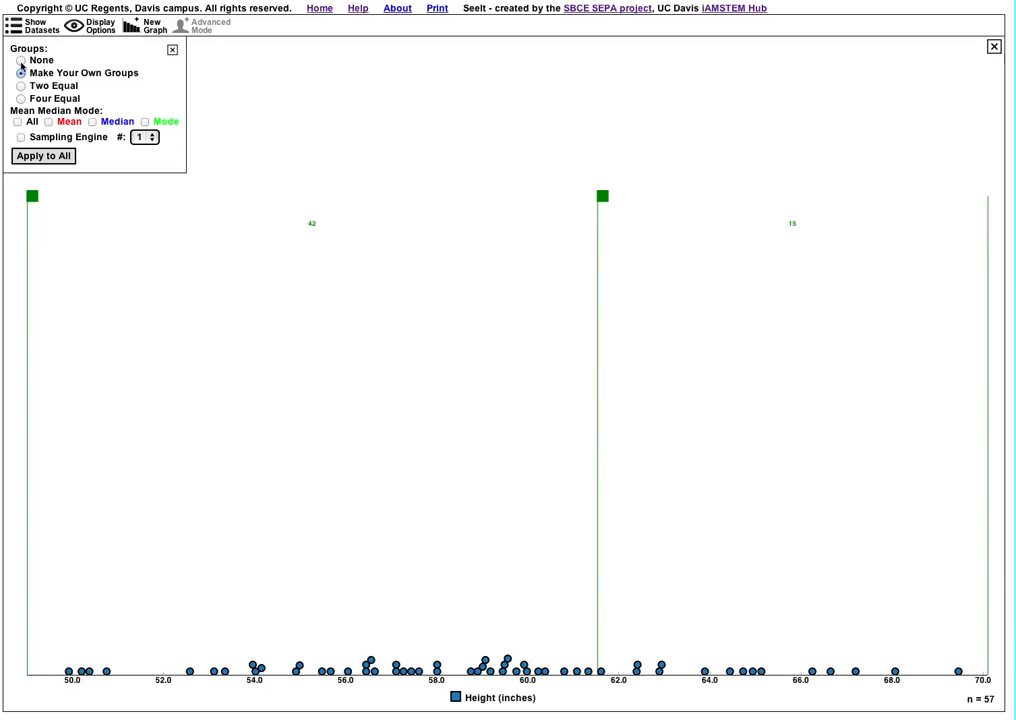
{"action": "left_click", "coordinate": [21, 87]}
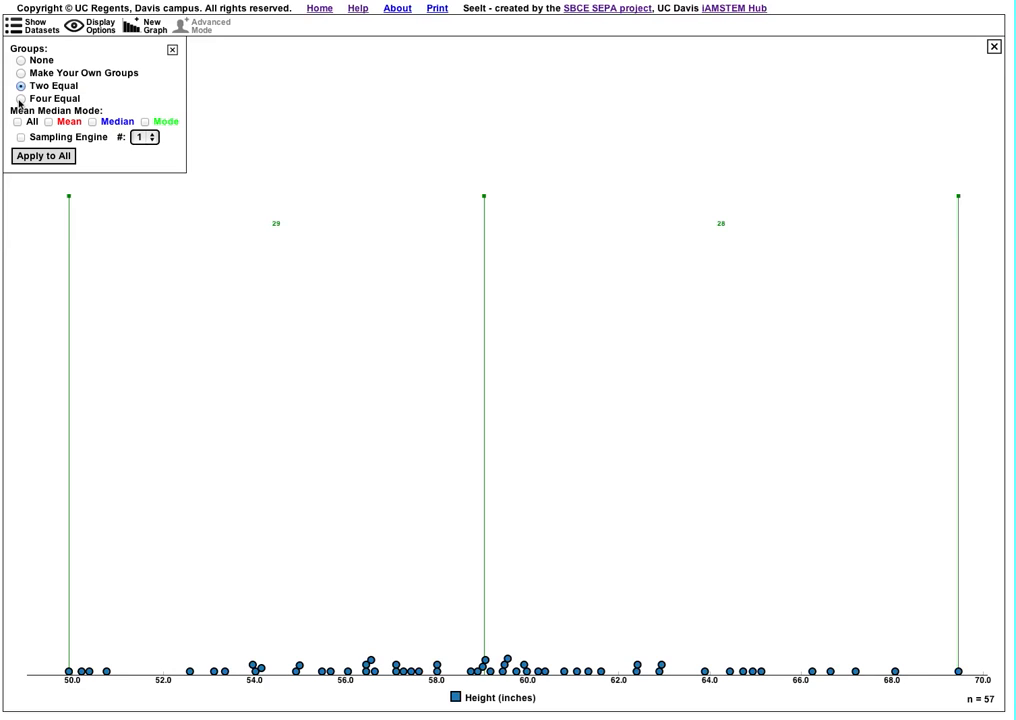
{"action": "left_click", "coordinate": [20, 99]}
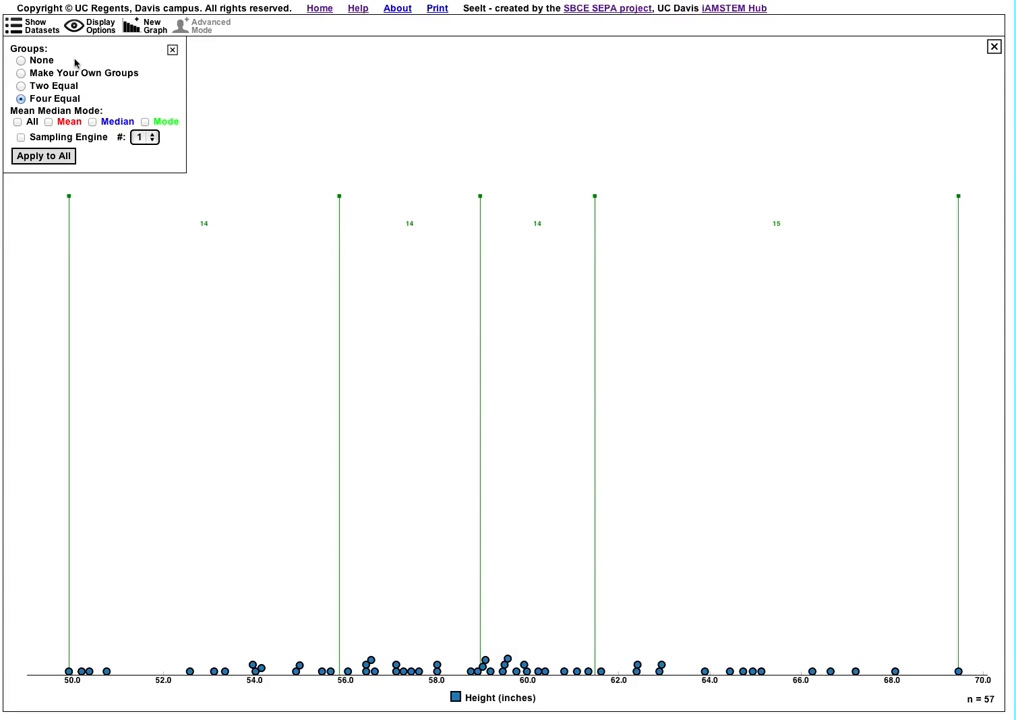
{"action": "left_click", "coordinate": [21, 60]}
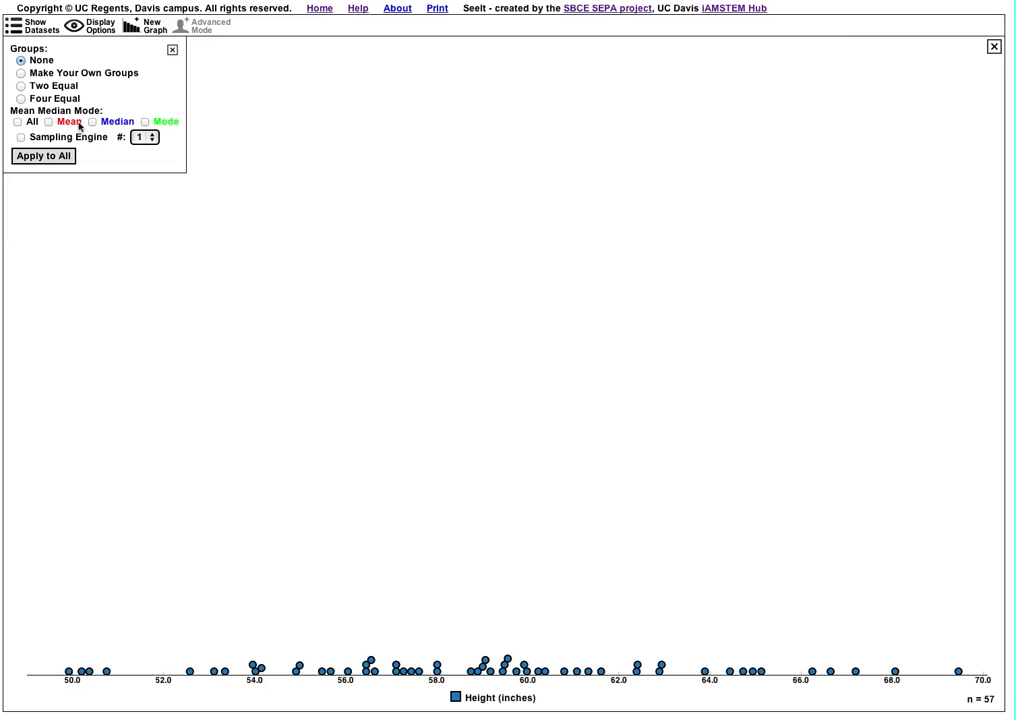
- Display the mean, median and mode markers on the height plot, toggle the mean, and clear all three
{"action": "left_click", "coordinate": [48, 122]}
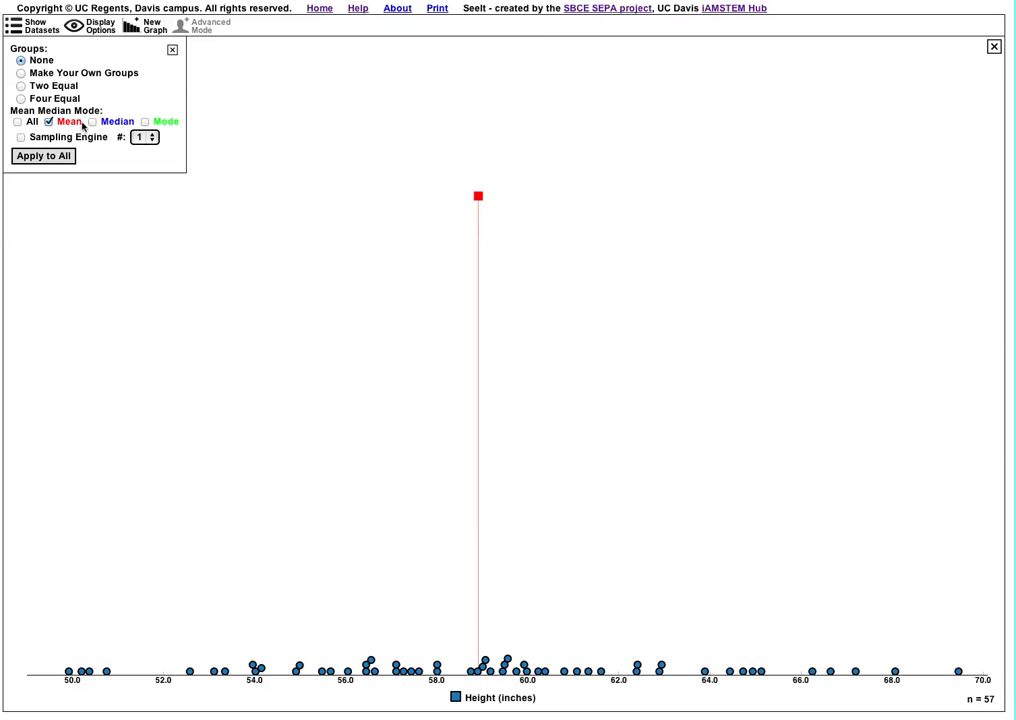
{"action": "left_click", "coordinate": [92, 121]}
{"action": "left_click", "coordinate": [145, 122]}
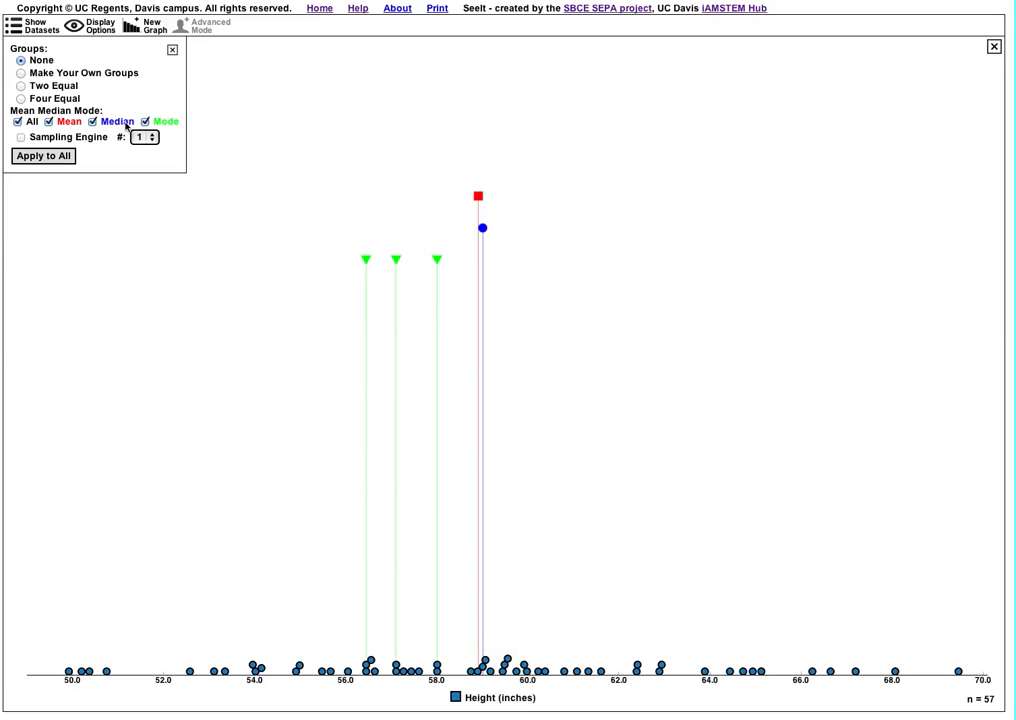
{"action": "left_click", "coordinate": [48, 122]}
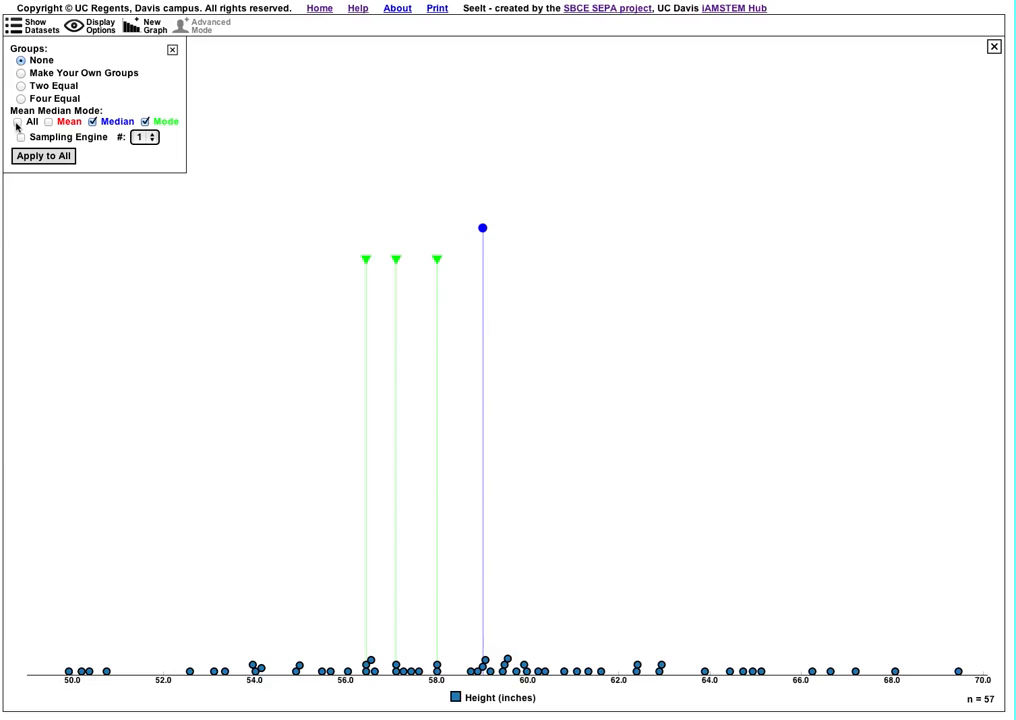
{"action": "left_click", "coordinate": [17, 122]}
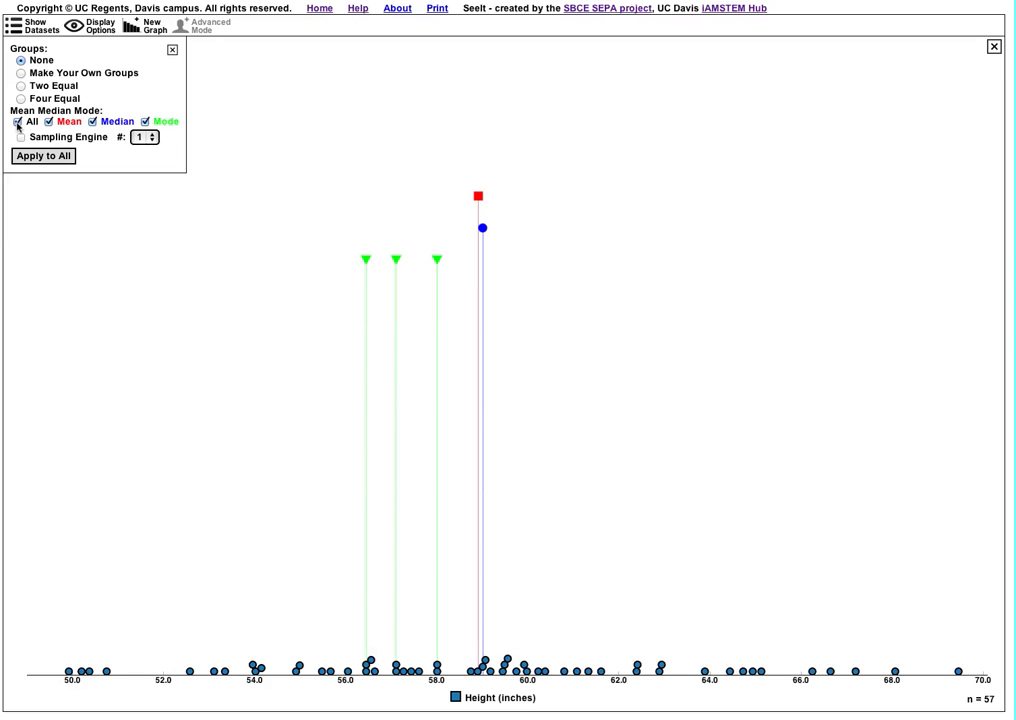
{"action": "left_click", "coordinate": [17, 122]}
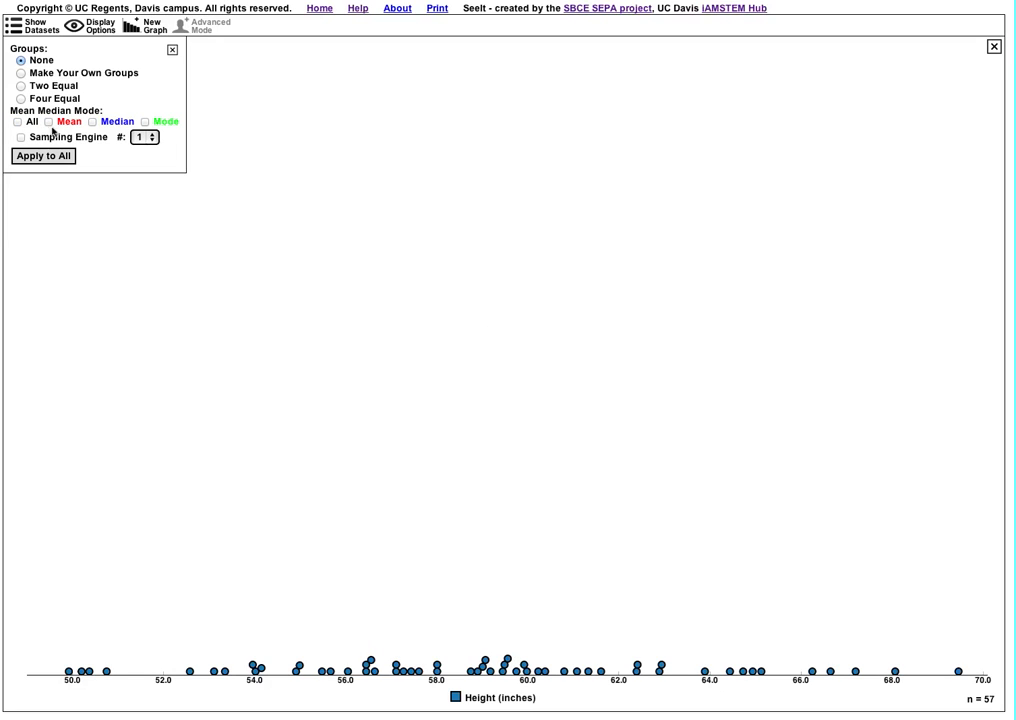
- Show only the mean marker on the height plot and display its value label
{"action": "left_click", "coordinate": [48, 122]}
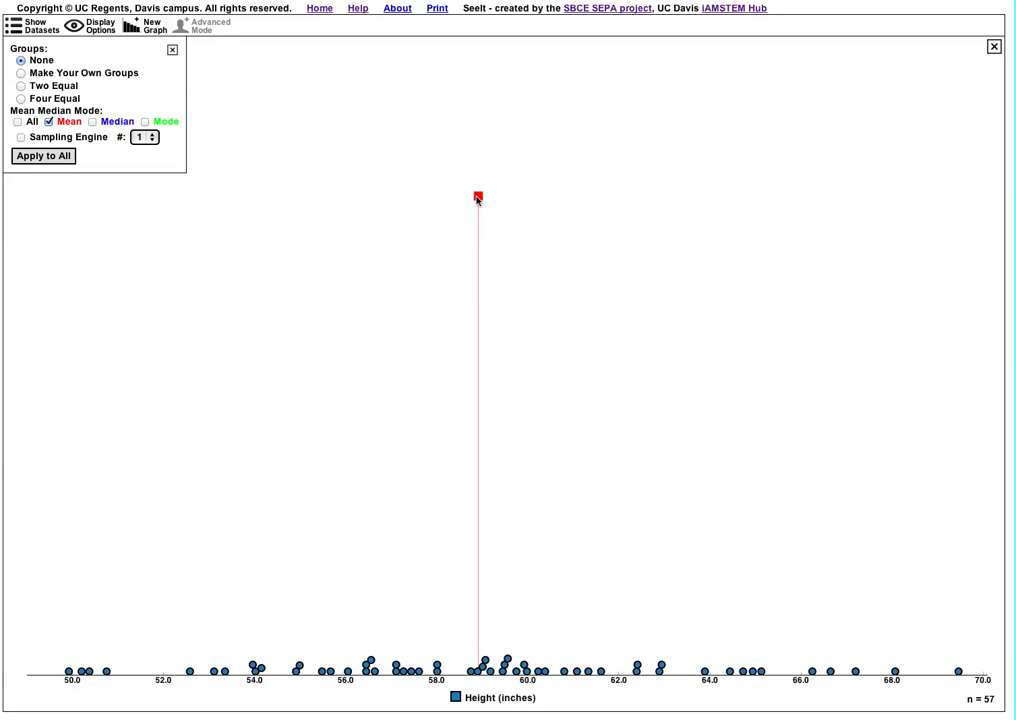
{"action": "mouse_move", "coordinate": [477, 200]}
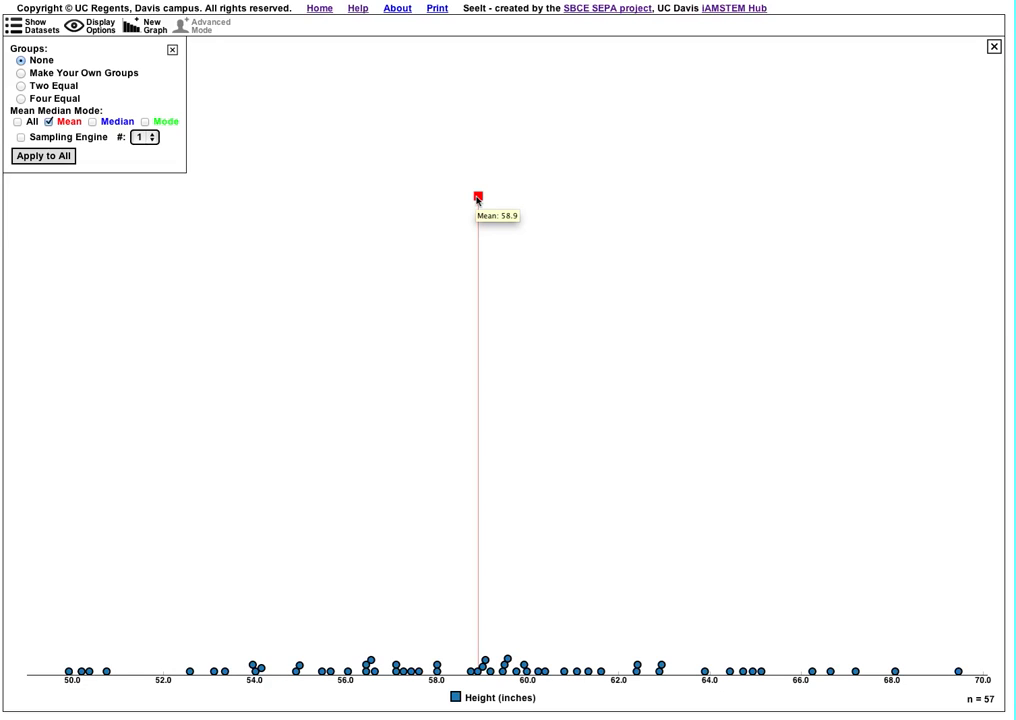
{"action": "left_click", "coordinate": [478, 197]}
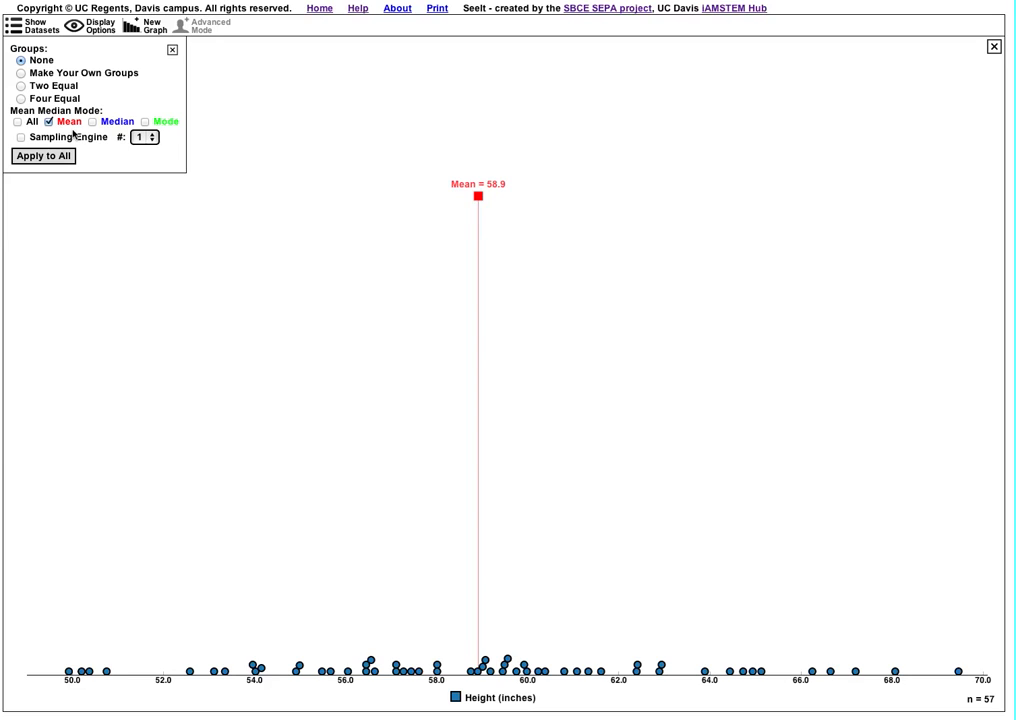
- Add the mode markers and toggle the value labels of the lowest and highest modes on and off
{"action": "left_click", "coordinate": [144, 122]}
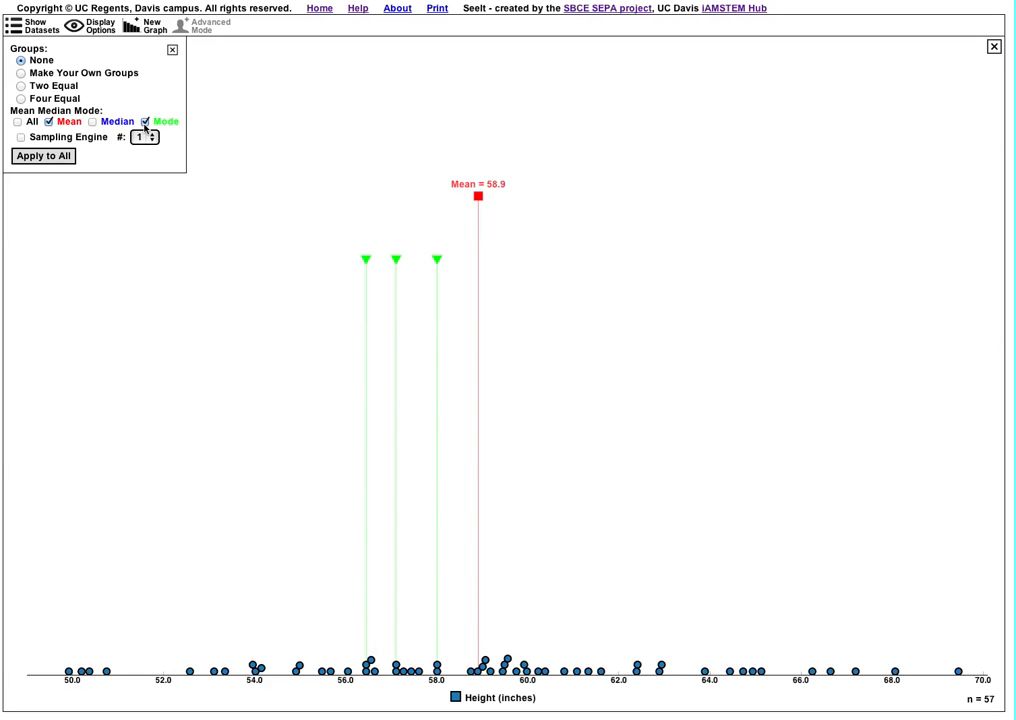
{"action": "left_click", "coordinate": [366, 261]}
{"action": "left_click", "coordinate": [437, 262]}
{"action": "left_click", "coordinate": [437, 262]}
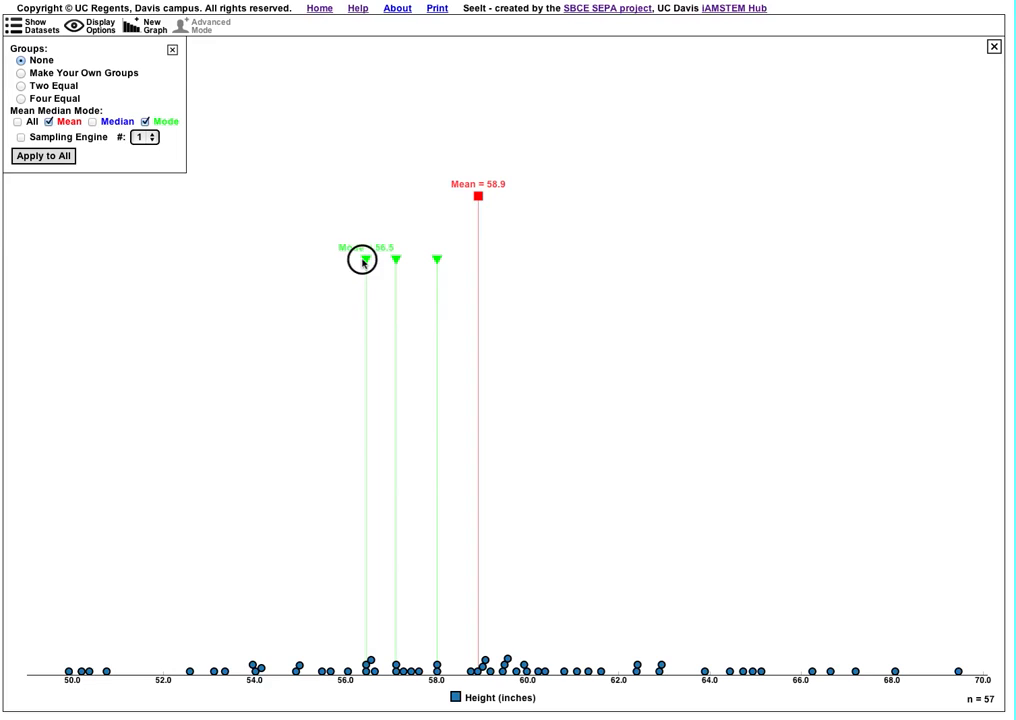
{"action": "left_click", "coordinate": [365, 261]}
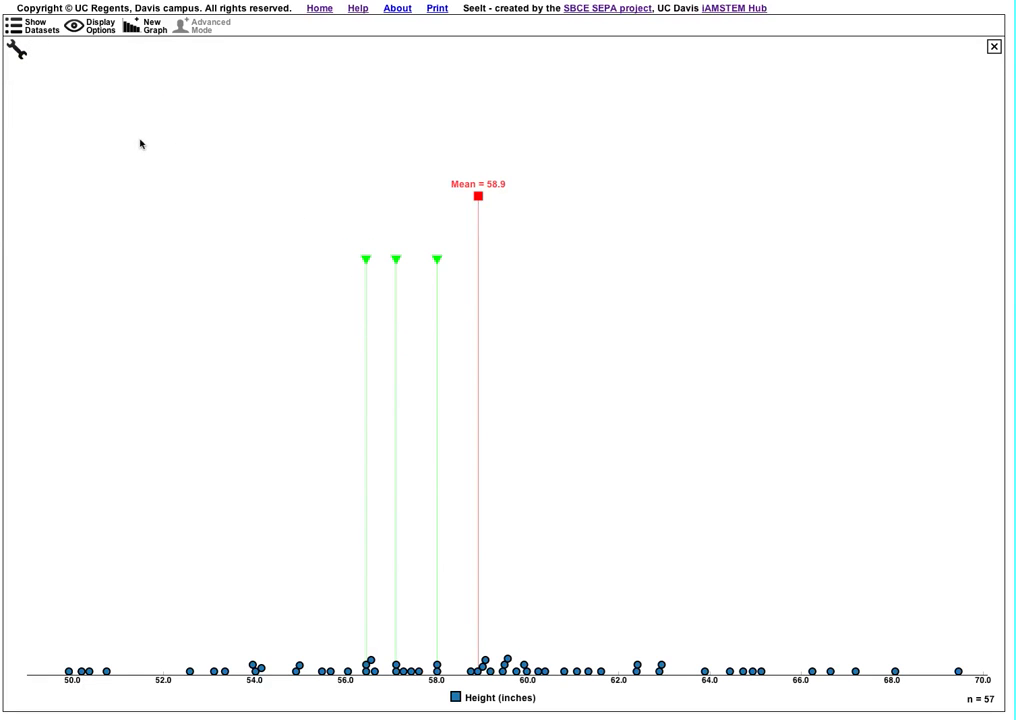
- Clear the mean and mode markers from the height plot by switching all statistics on and off again
{"action": "left_click", "coordinate": [16, 48]}
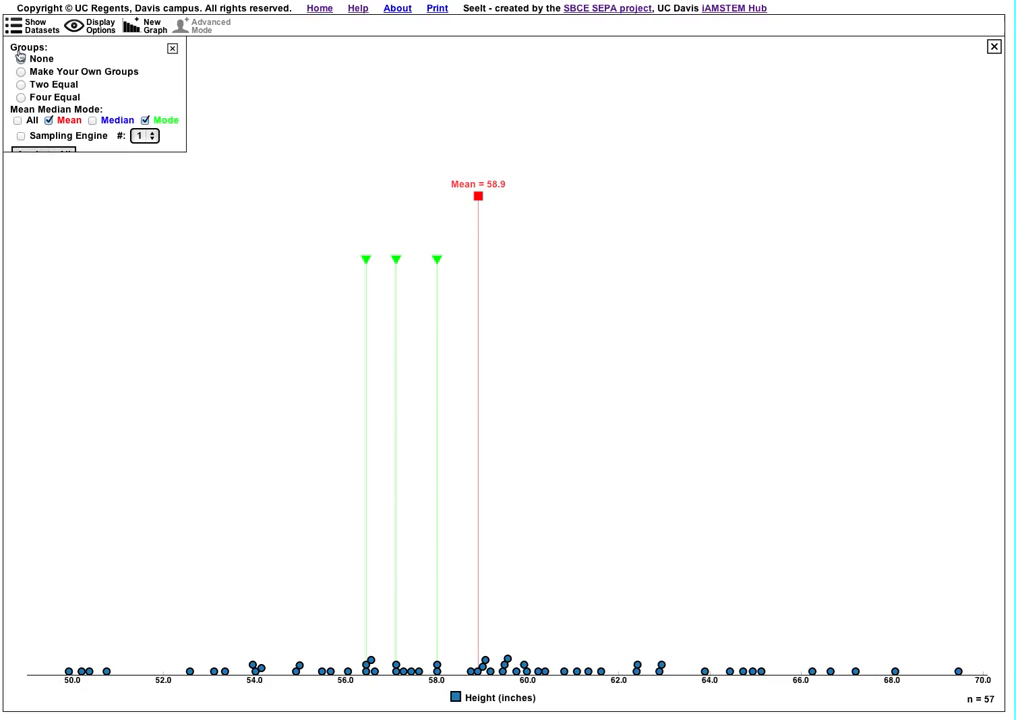
{"action": "left_click", "coordinate": [17, 122]}
{"action": "left_click", "coordinate": [17, 122]}
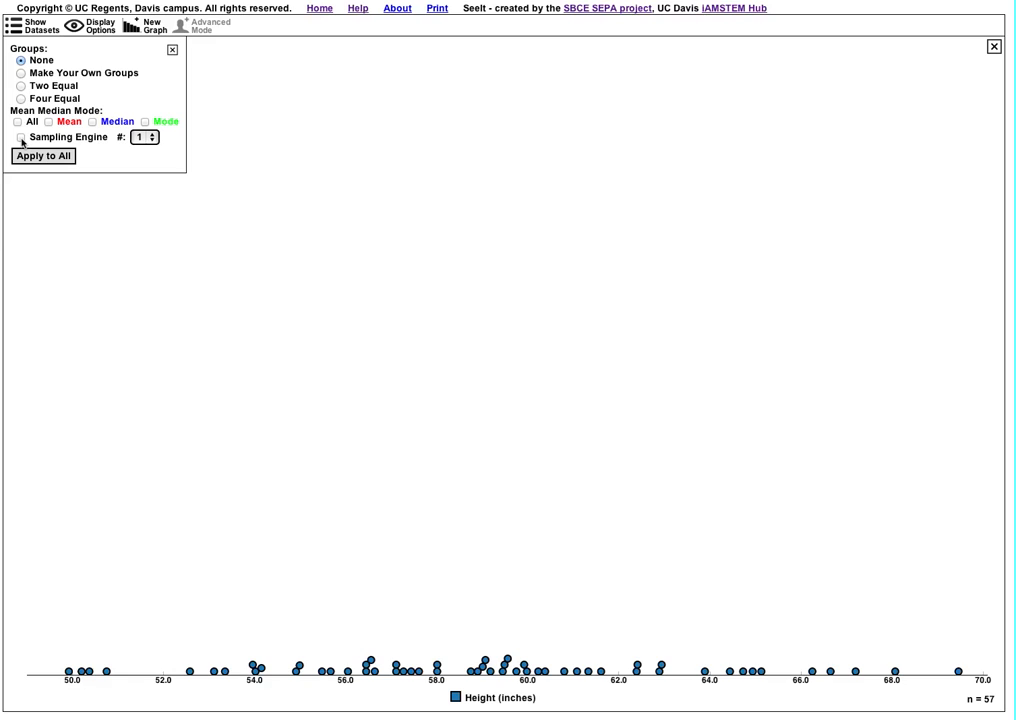
- Turn on the Sampling Engine for the height plot and set the number of samples to 2
{"action": "left_click", "coordinate": [21, 138]}
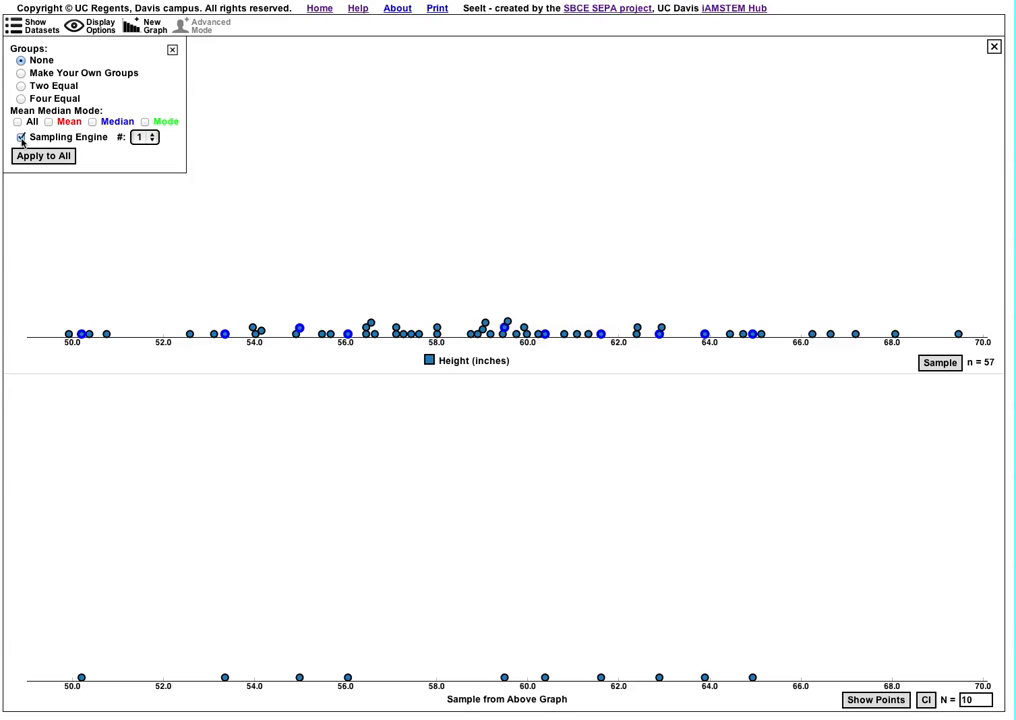
{"action": "left_click", "coordinate": [150, 139]}
{"action": "left_click", "coordinate": [143, 150]}
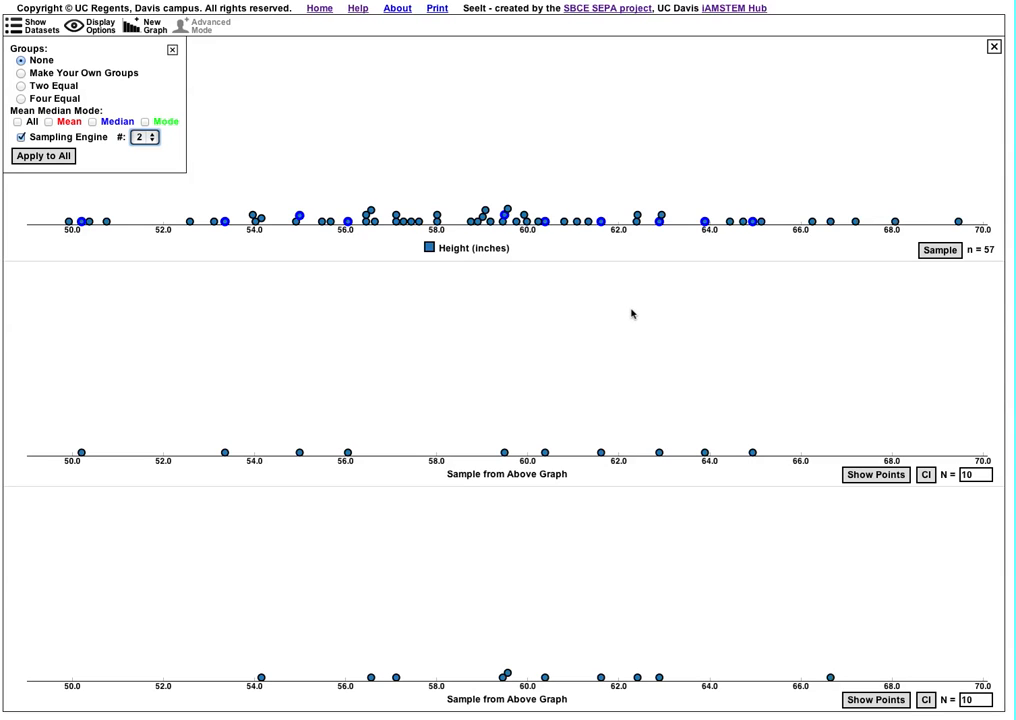
- Set the sample size N of the first sample graph to 30
{"action": "left_click", "coordinate": [978, 474]}
{"action": "type", "text": "30"}
{"action": "key", "text": "Return"}
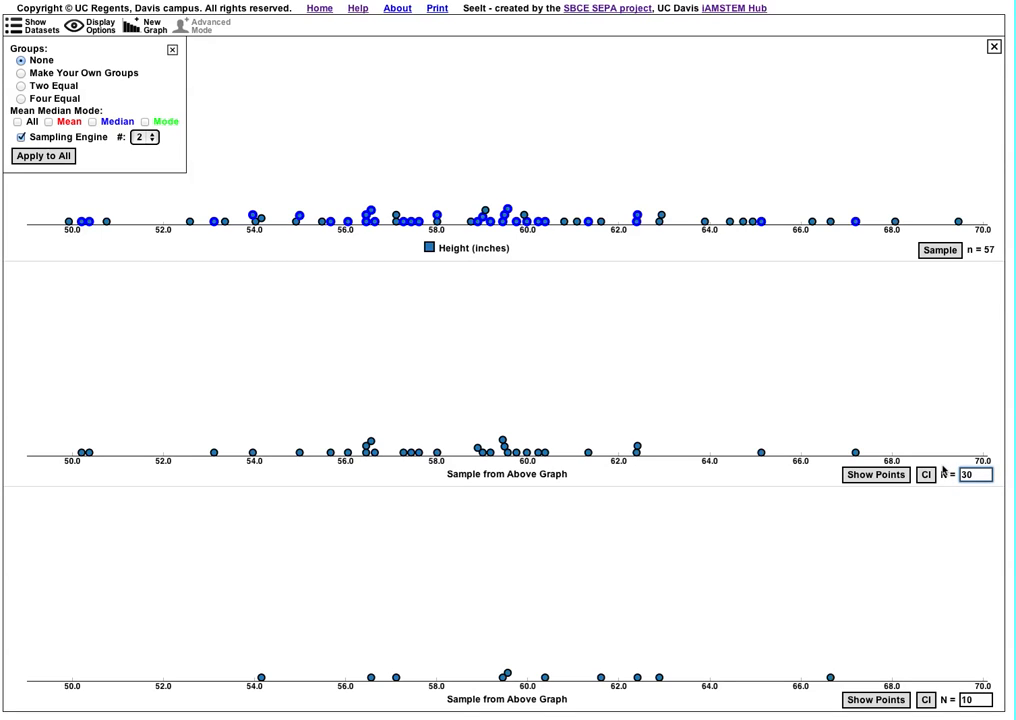
- Highlight each sample's points in the height plot, and add the three points from about 64.4 to 65 inches to the first sample
{"action": "left_click", "coordinate": [862, 701]}
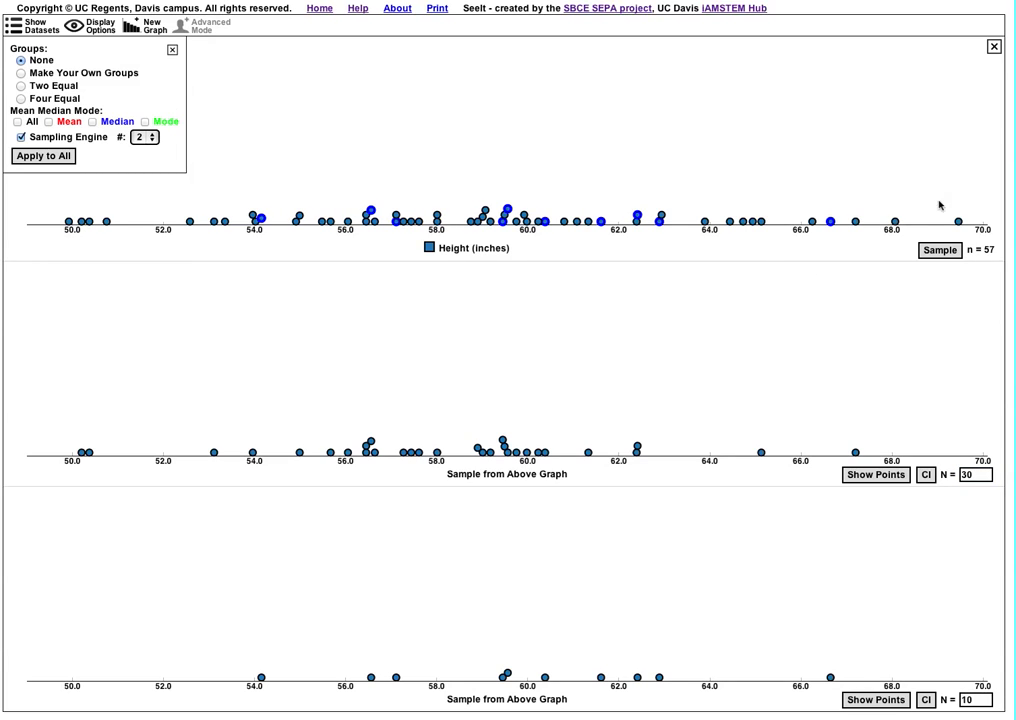
{"action": "left_click", "coordinate": [862, 476]}
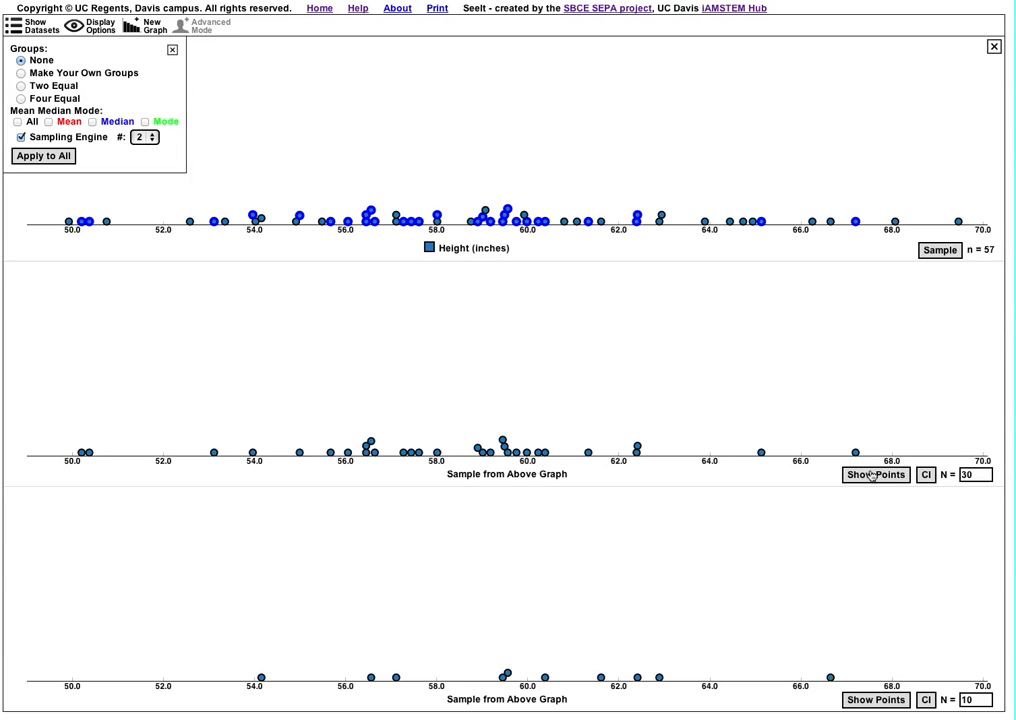
{"action": "left_click", "coordinate": [731, 222]}
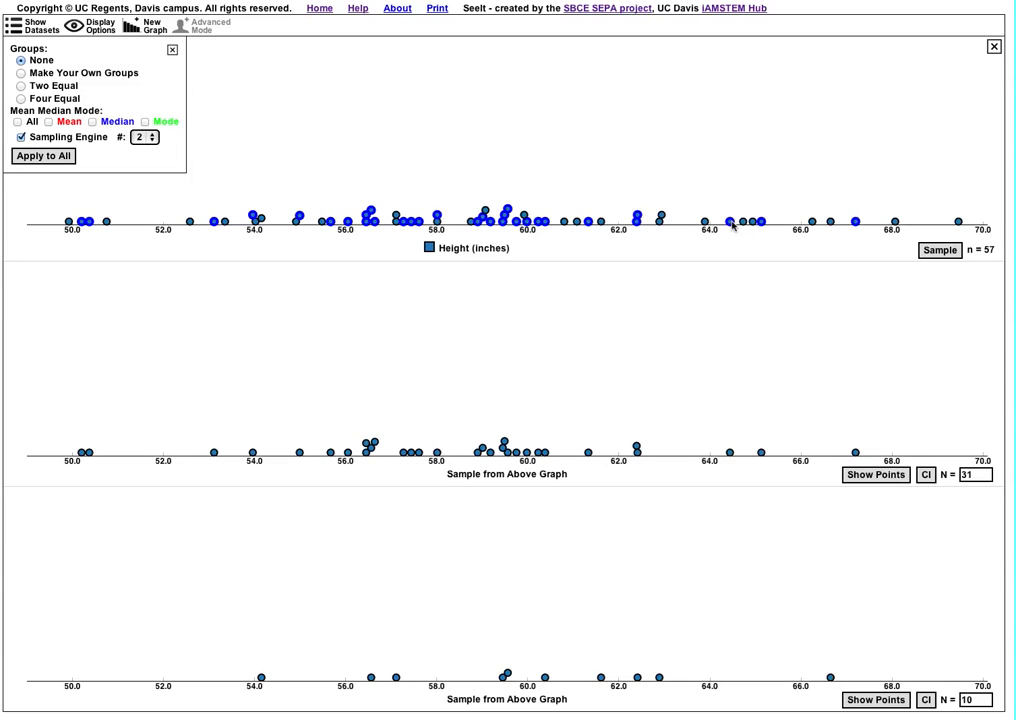
{"action": "left_click", "coordinate": [742, 222]}
{"action": "left_click", "coordinate": [754, 223]}
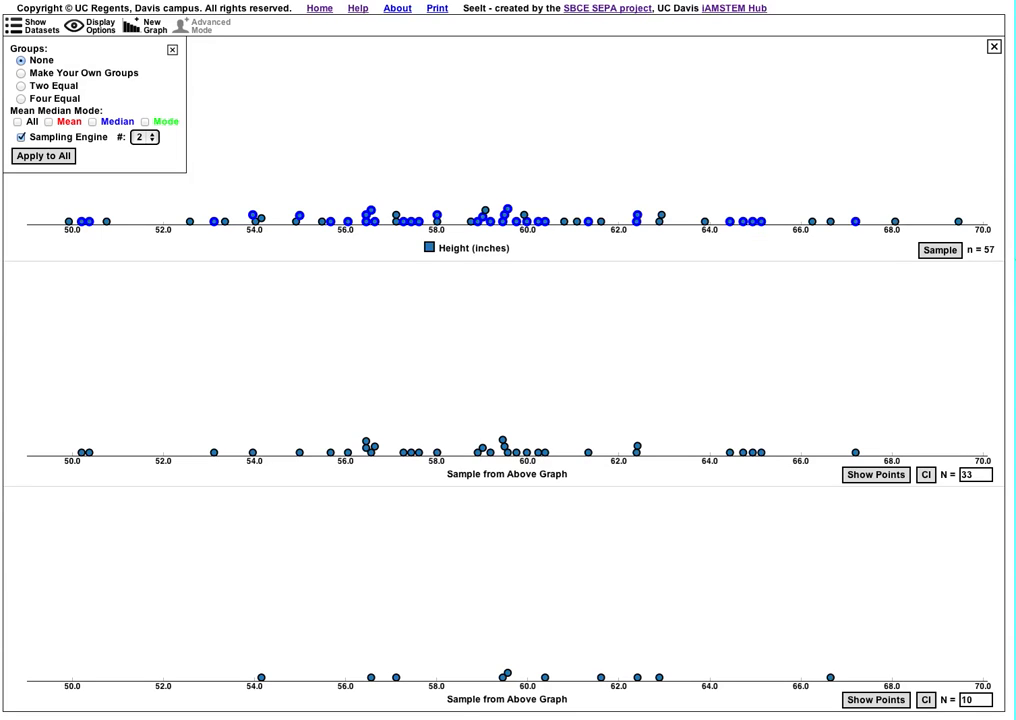
- Repeatedly draw new random samples from the height data for both sample graphs
{"action": "left_click", "coordinate": [937, 251]}
{"action": "left_click", "coordinate": [937, 251]}
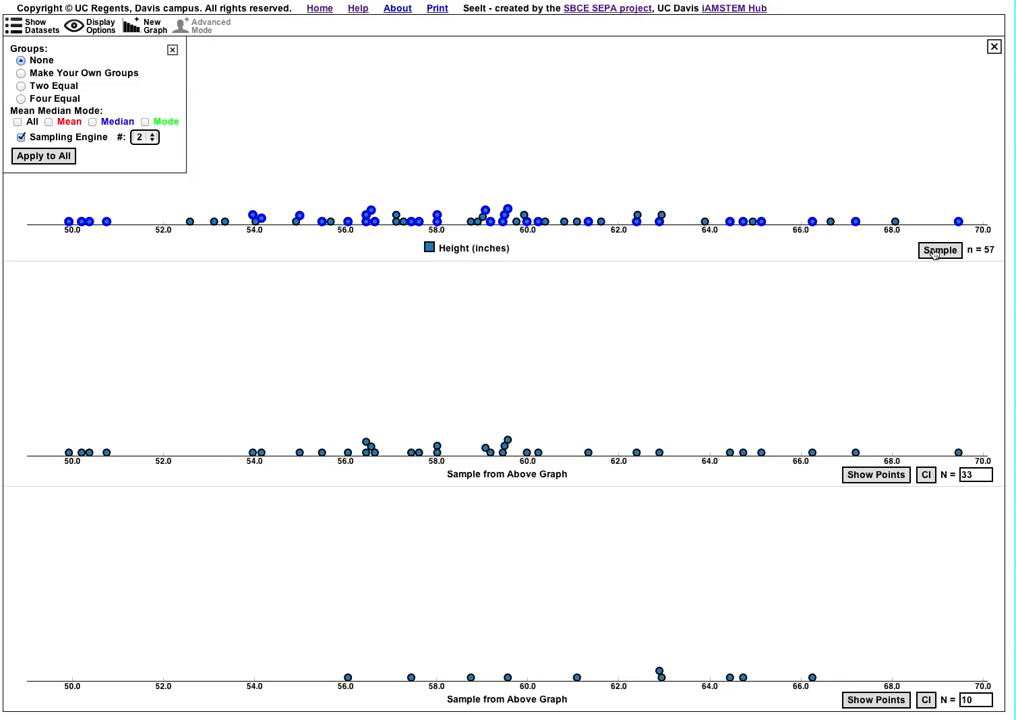
{"action": "left_click", "coordinate": [937, 251]}
{"action": "left_click", "coordinate": [937, 251]}
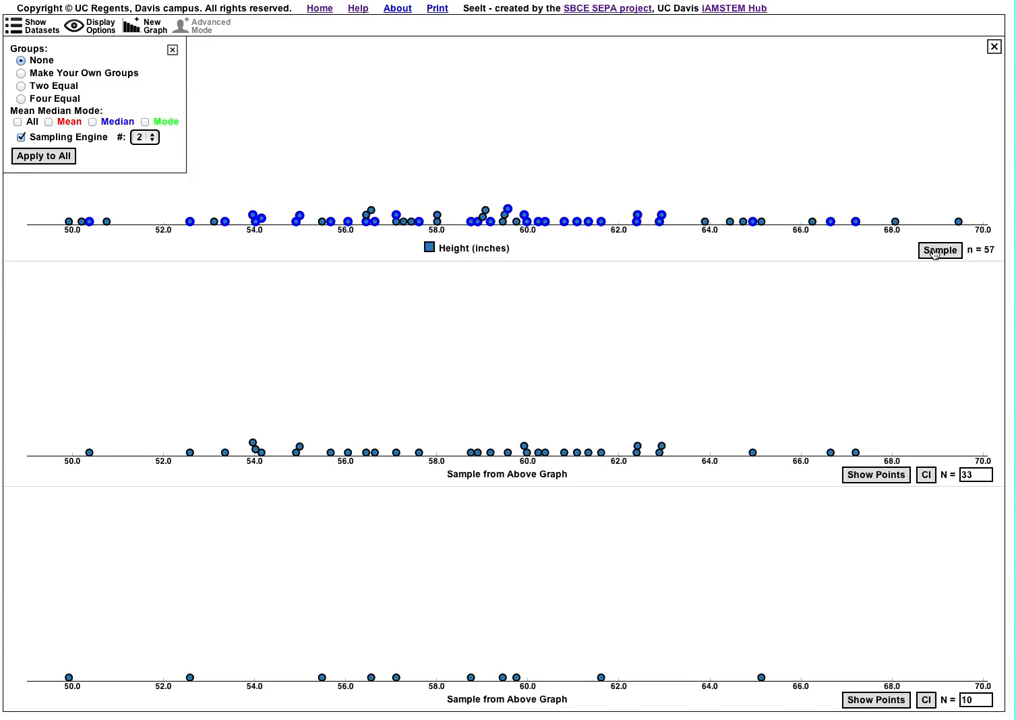
{"action": "left_click", "coordinate": [937, 251]}
{"action": "left_click", "coordinate": [934, 252]}
{"action": "left_click", "coordinate": [934, 252]}
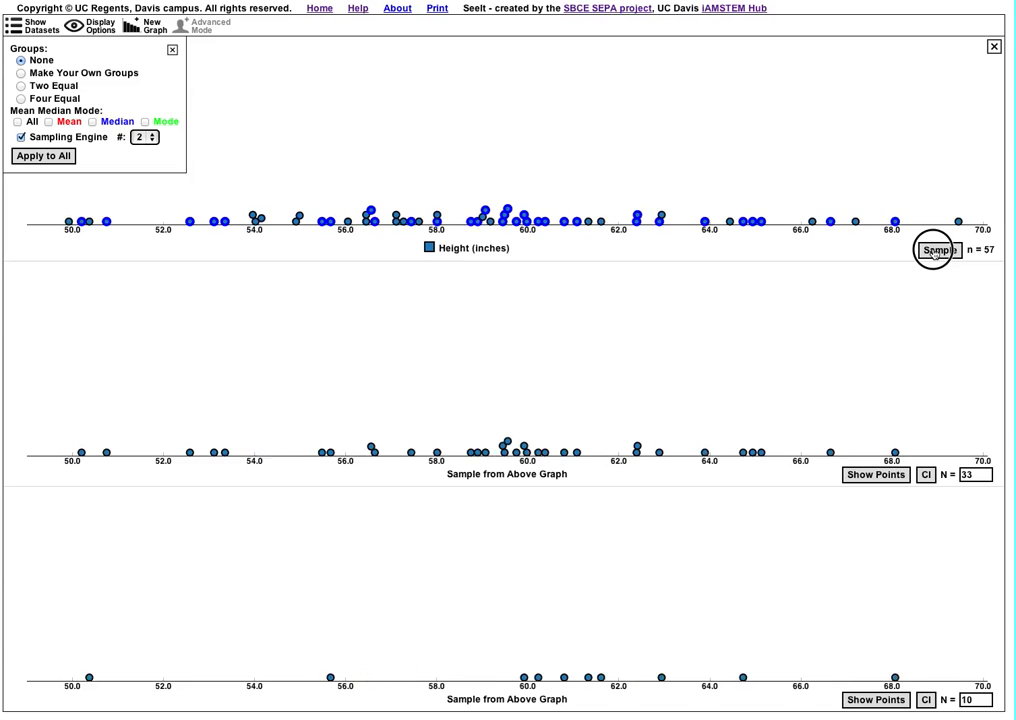
{"action": "left_click", "coordinate": [934, 252]}
{"action": "left_click", "coordinate": [934, 252]}
{"action": "left_click", "coordinate": [934, 252]}
{"action": "left_click", "coordinate": [934, 252]}
{"action": "left_click", "coordinate": [934, 252]}
{"action": "left_click", "coordinate": [934, 252]}
{"action": "left_click", "coordinate": [934, 252]}
{"action": "left_click", "coordinate": [934, 252]}
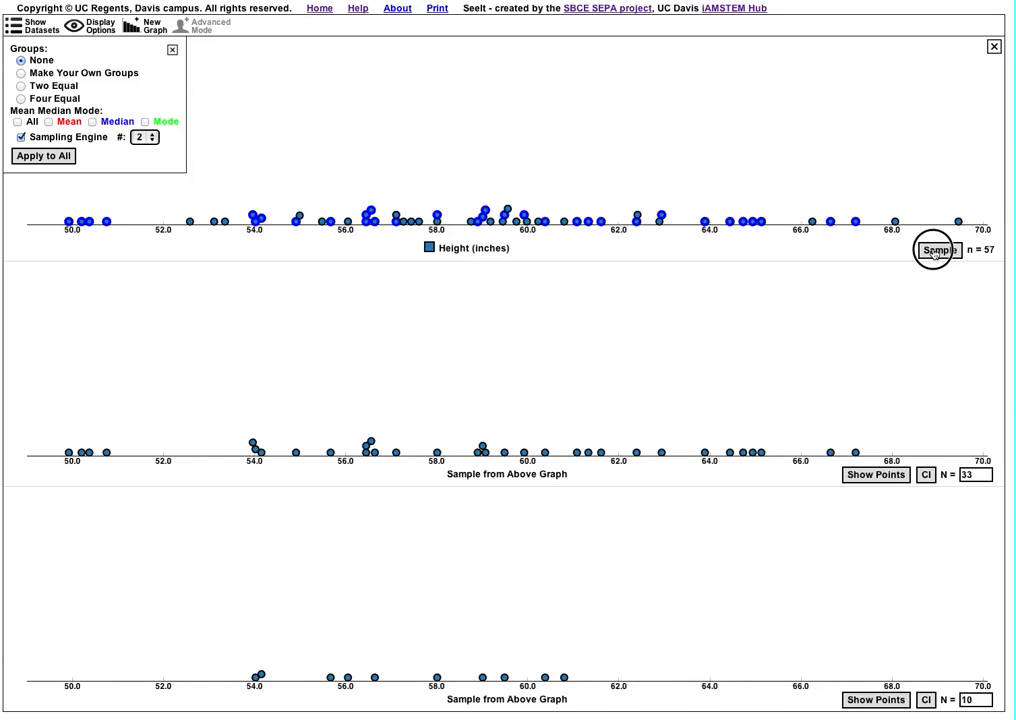
{"action": "left_click", "coordinate": [934, 252]}
{"action": "left_click", "coordinate": [934, 252]}
{"action": "left_click", "coordinate": [934, 252]}
{"action": "left_click", "coordinate": [934, 252]}
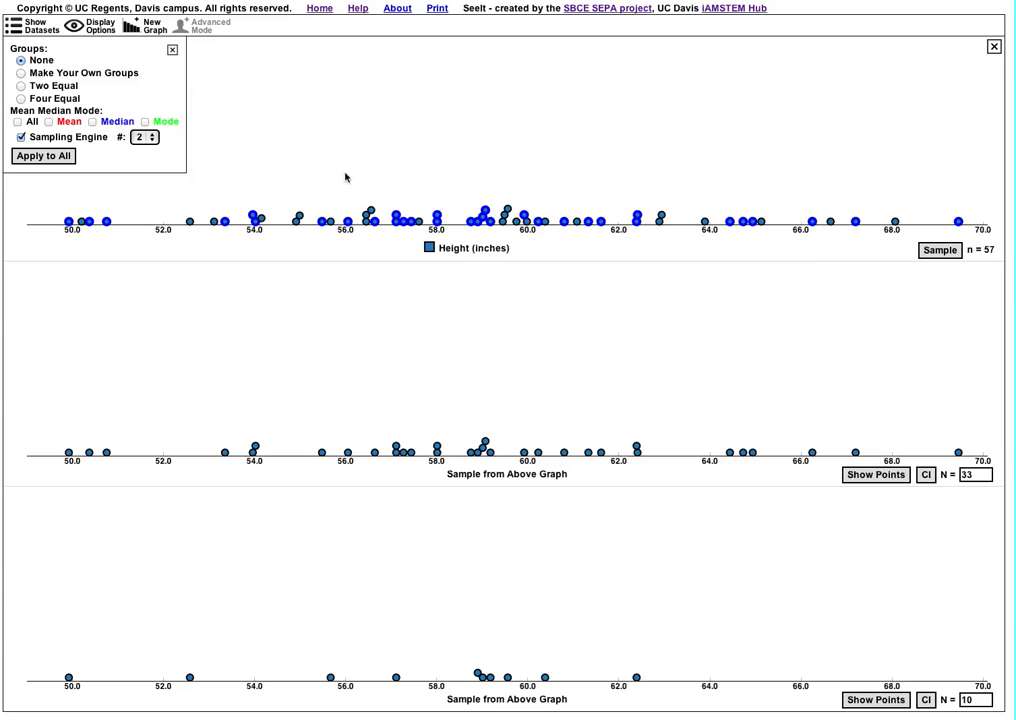
- Show the mean marker on the height plot and both sample graphs, and display the mean values of a freshly drawn pair of samples
{"action": "left_click", "coordinate": [49, 122]}
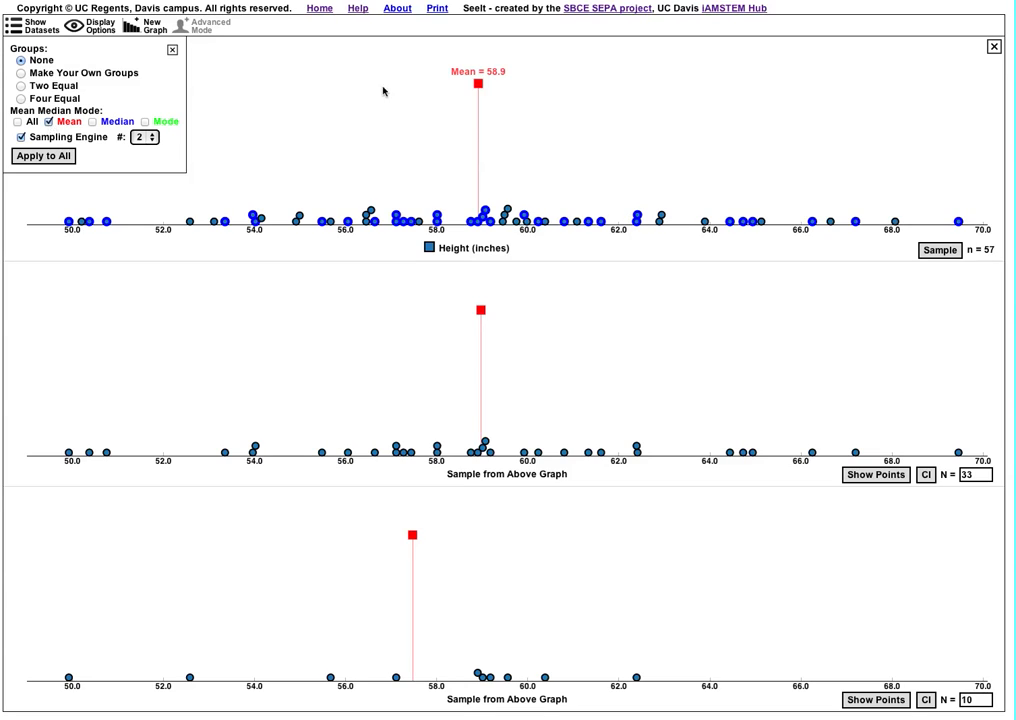
{"action": "left_click", "coordinate": [942, 250]}
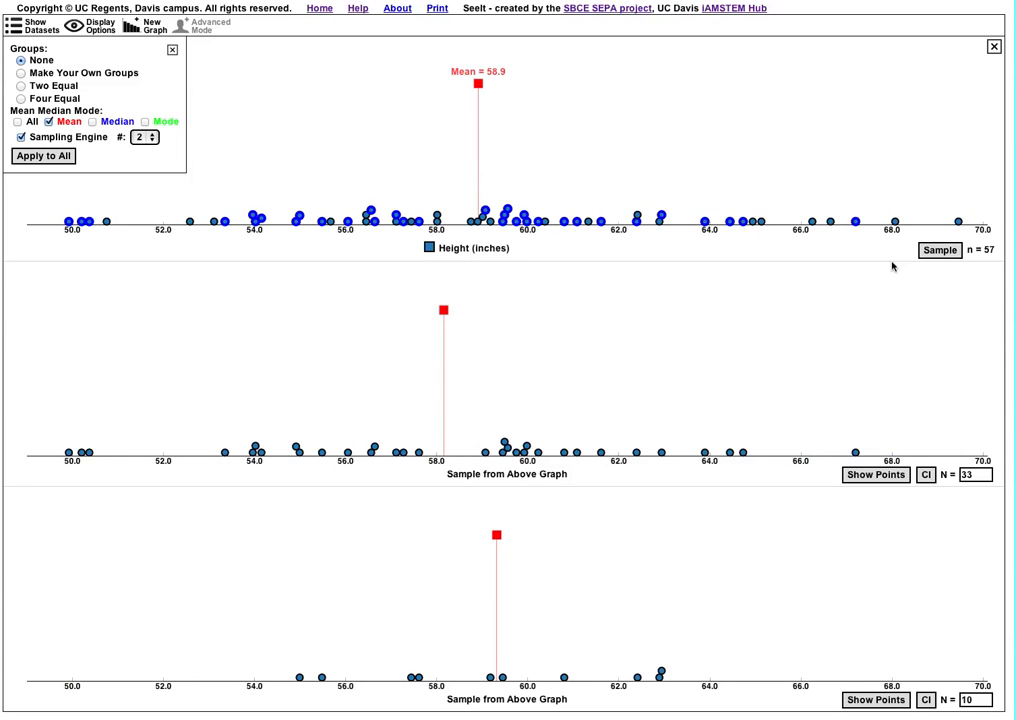
{"action": "left_click", "coordinate": [497, 535]}
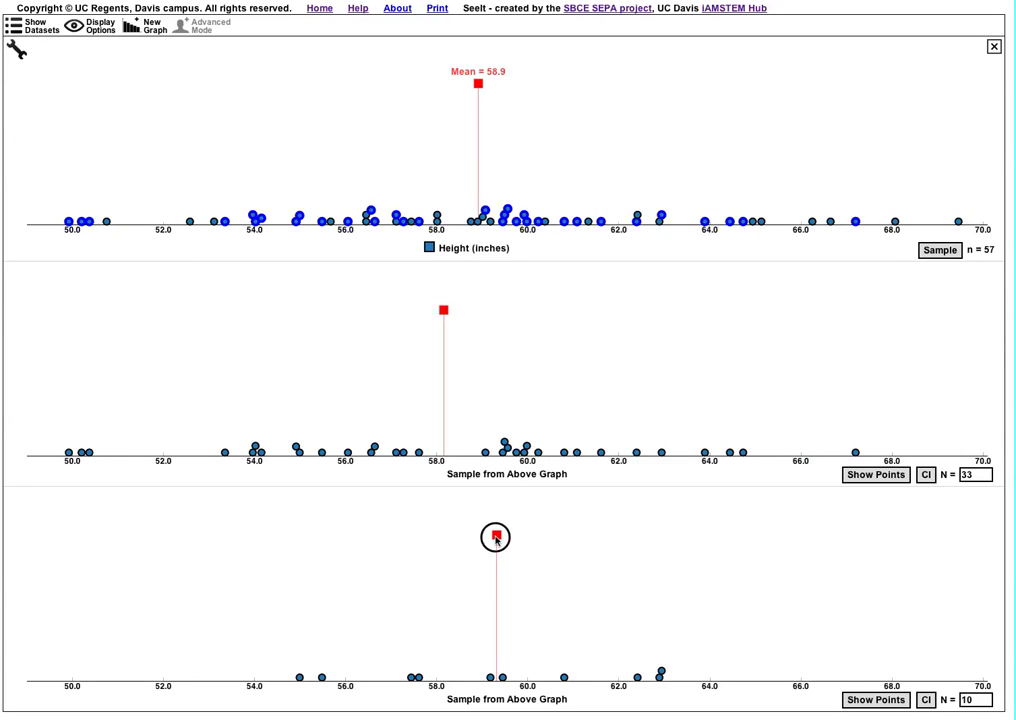
{"action": "left_click", "coordinate": [443, 311]}
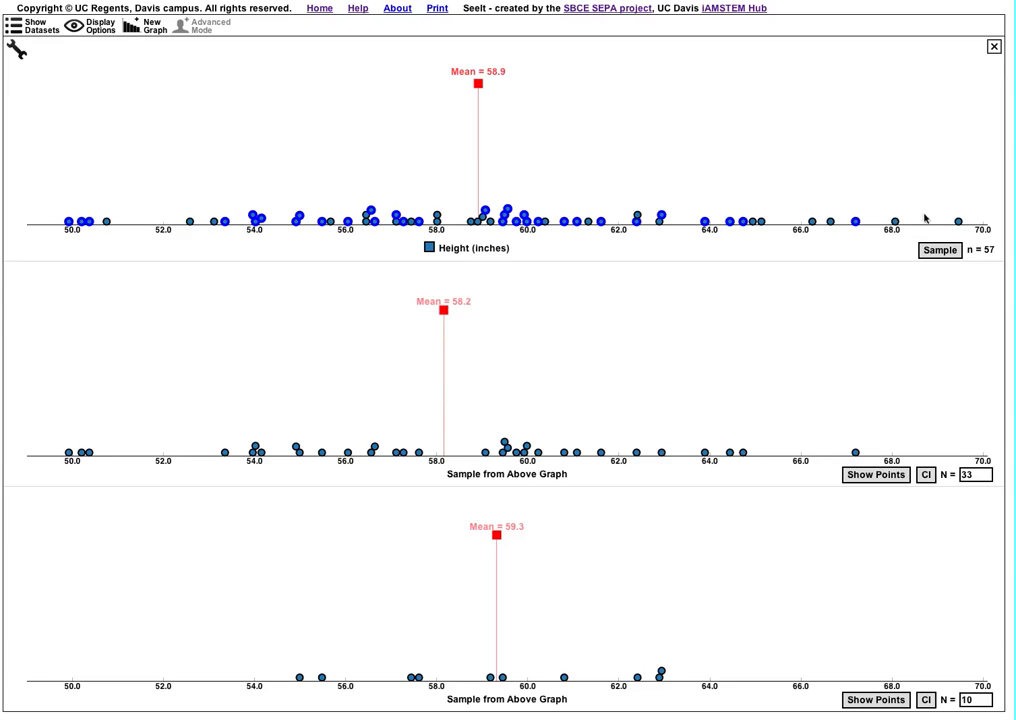
- Draw several new random samples from the height data with the mean values shown to compare how the sample means vary
{"action": "left_click", "coordinate": [932, 252]}
{"action": "left_click", "coordinate": [931, 252]}
{"action": "left_click", "coordinate": [932, 252]}
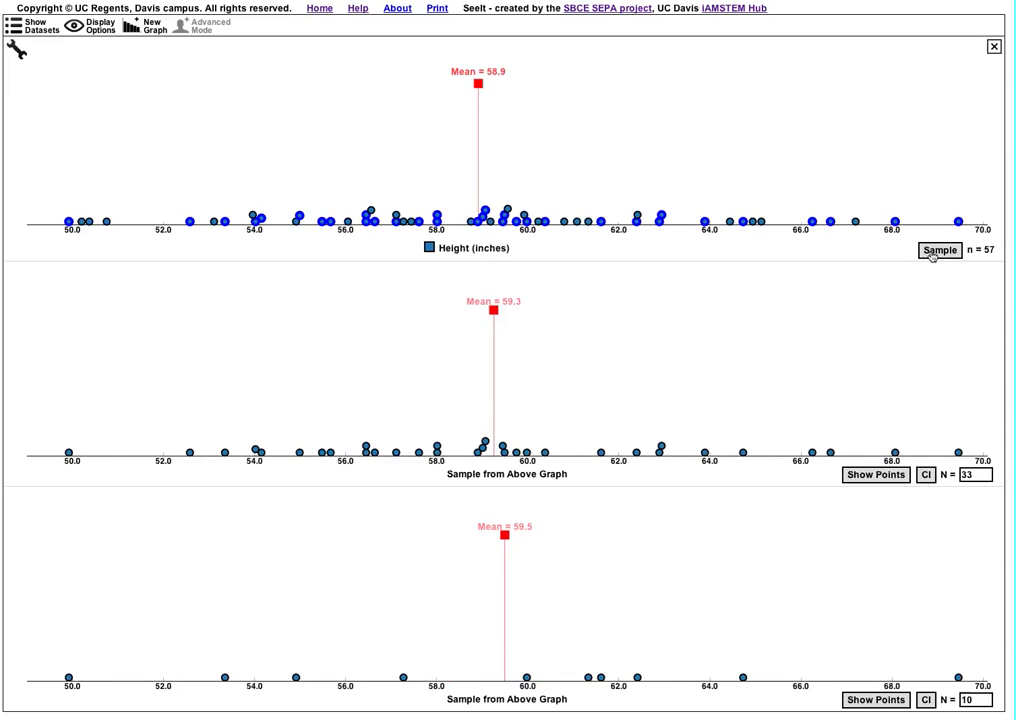
{"action": "left_click", "coordinate": [931, 251]}
{"action": "left_click", "coordinate": [931, 251]}
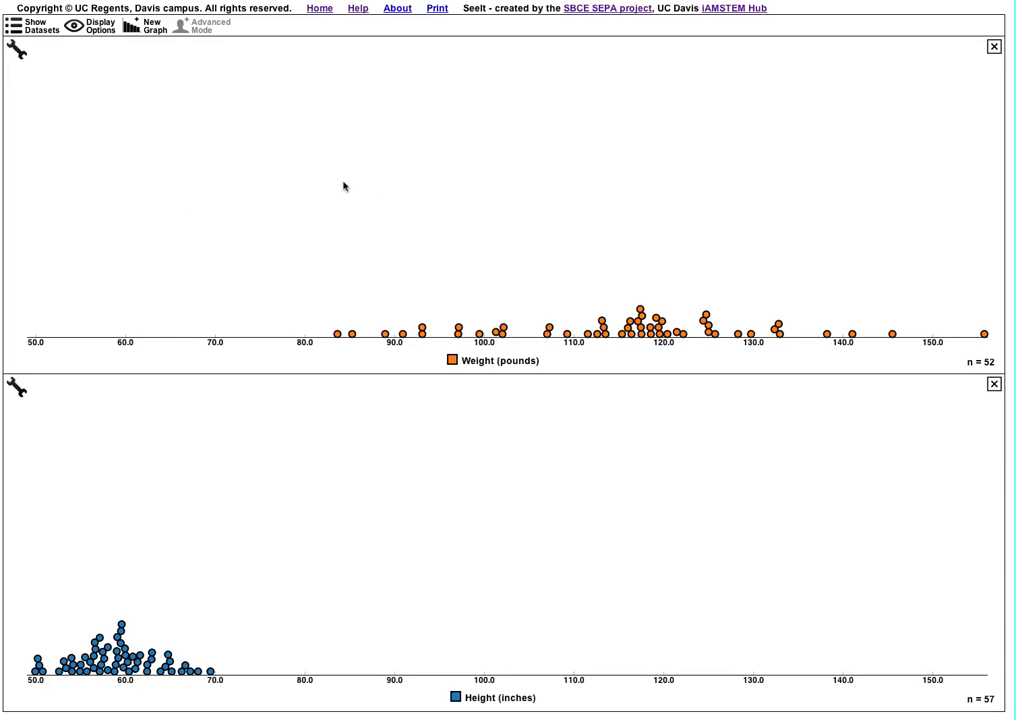
- Show the mean marker on the weight graph and apply the same option to the height graph
{"action": "left_click", "coordinate": [16, 48]}
{"action": "left_click", "coordinate": [49, 122]}
{"action": "mouse_move", "coordinate": [625, 113]}
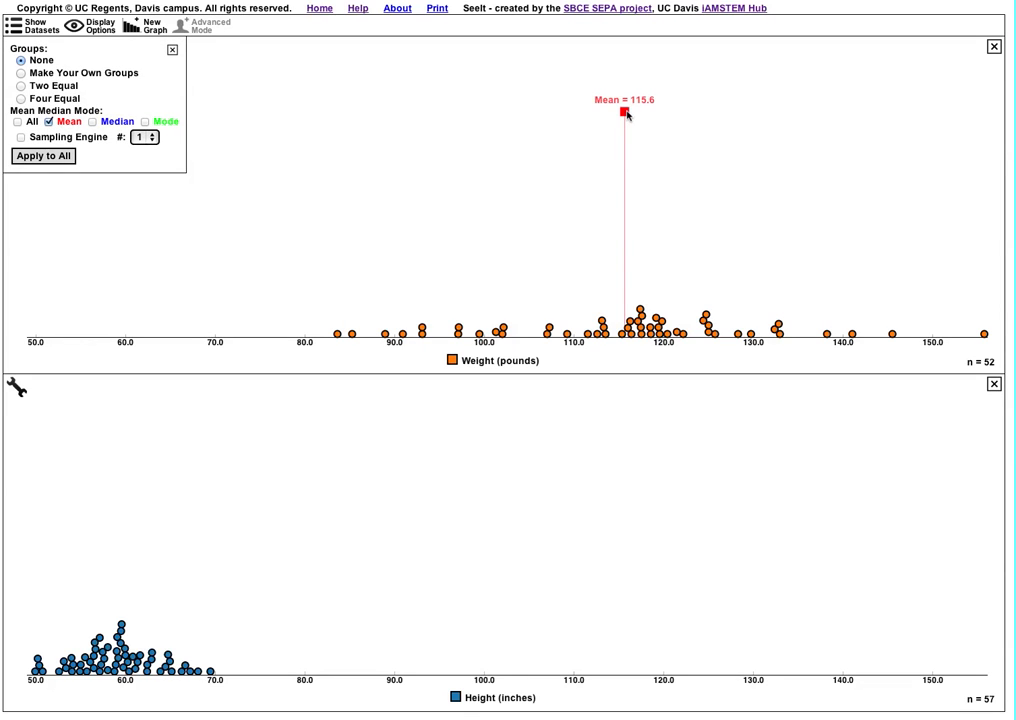
{"action": "left_click", "coordinate": [55, 156]}
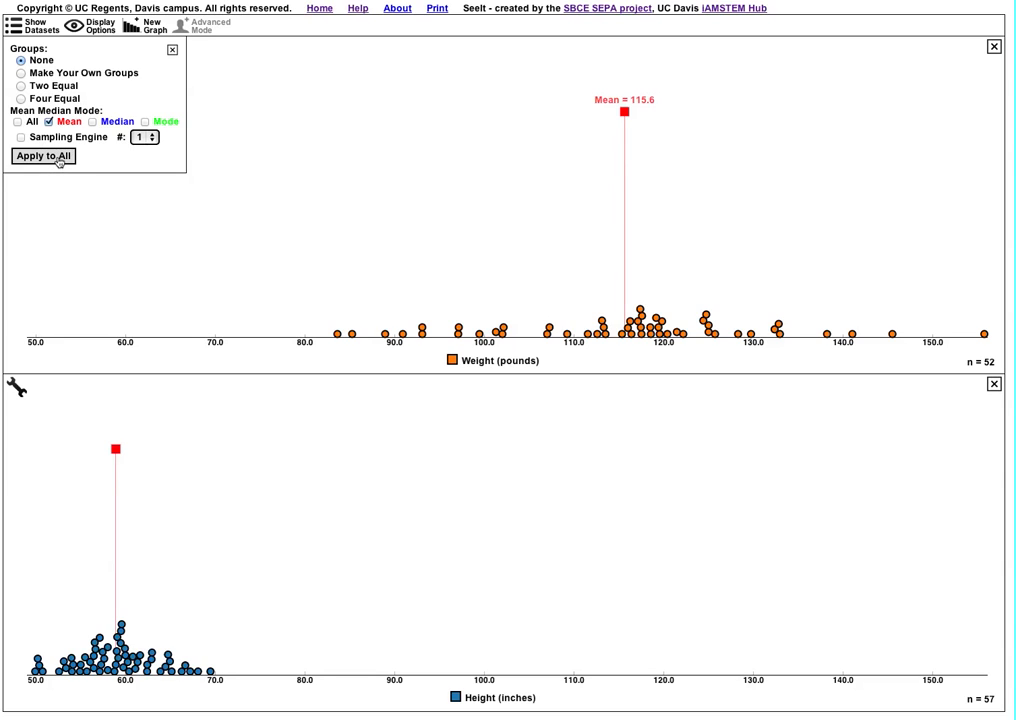
{"action": "mouse_move", "coordinate": [115, 450]}
- Remove the mean markers from both graphs and divide the weight and height data each into two equal groups
{"action": "left_click", "coordinate": [17, 121]}
{"action": "left_click", "coordinate": [17, 121]}
{"action": "left_click", "coordinate": [44, 157]}
{"action": "left_click", "coordinate": [22, 86]}
{"action": "left_click", "coordinate": [56, 160]}
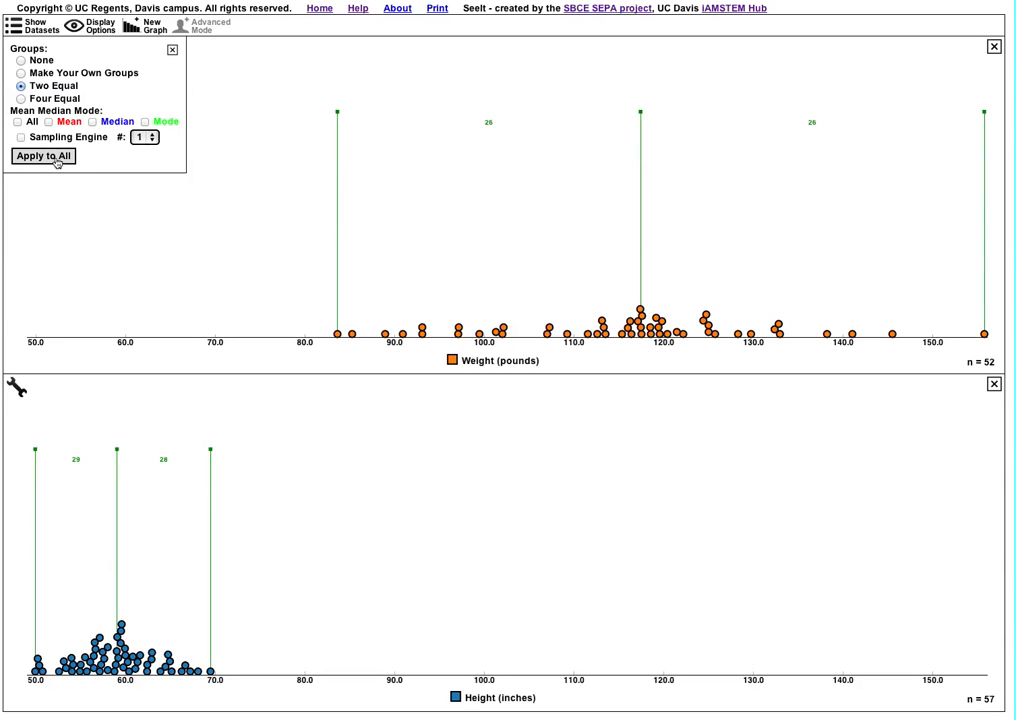